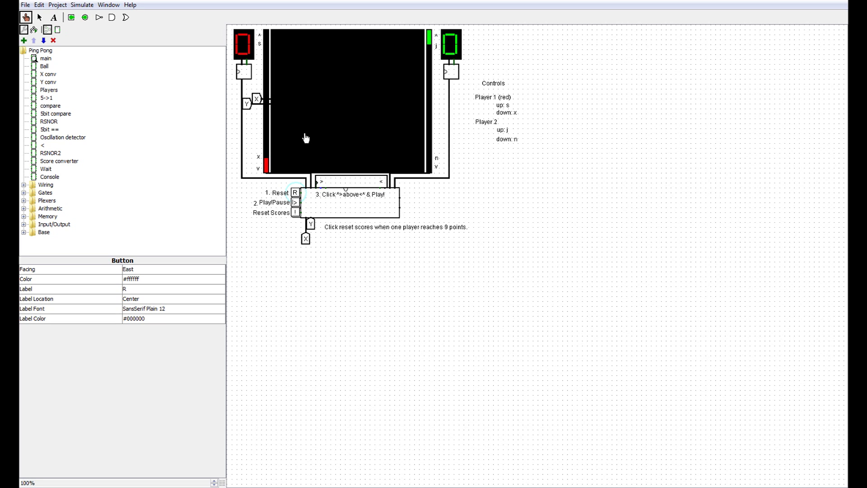
Step: Start the ball moving with the Play/Pause button in the main circuit
{"action": "left_click", "coordinate": [296, 203]}
{"action": "right_click", "coordinate": [253, 82]}
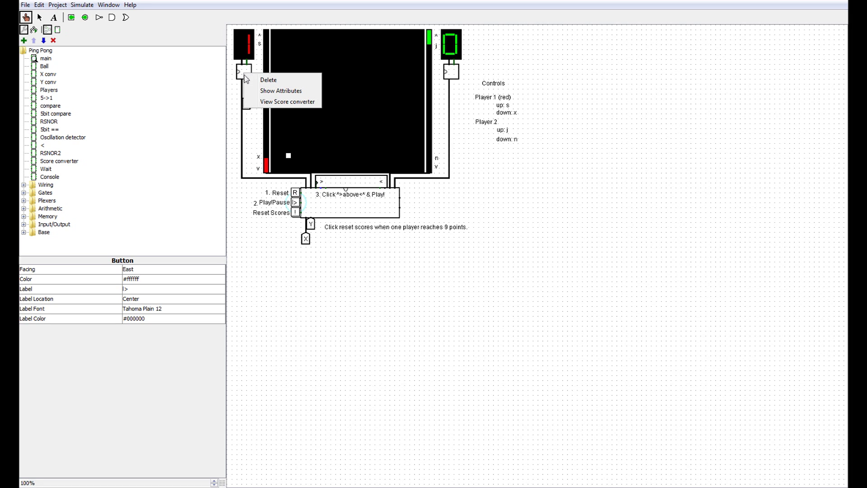
{"action": "left_click", "coordinate": [274, 102]}
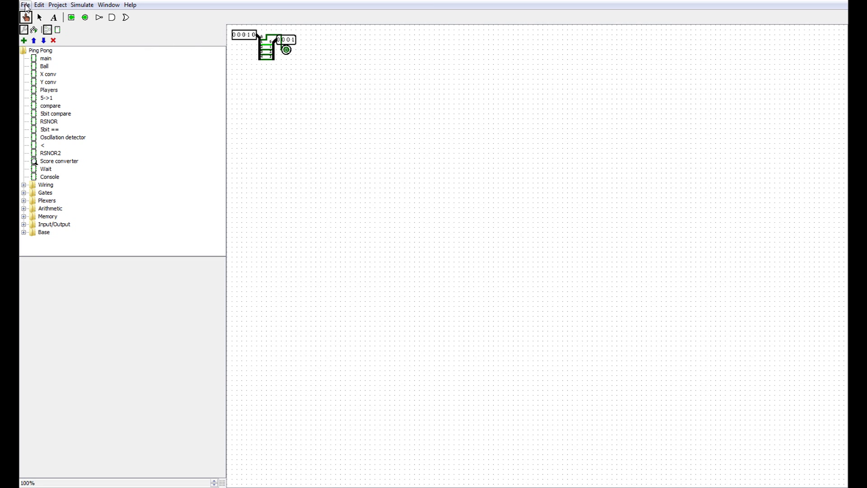
{"action": "right_click", "coordinate": [45, 58]}
{"action": "left_click", "coordinate": [75, 62]}
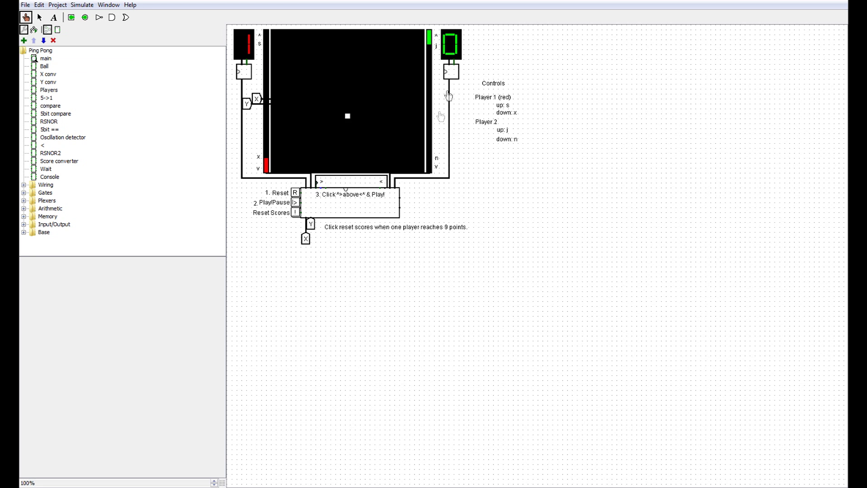
{"action": "right_click", "coordinate": [351, 205]}
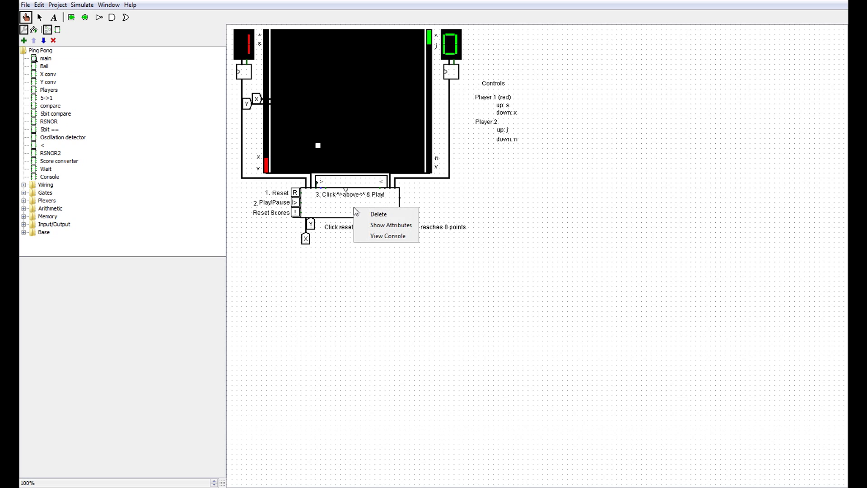
{"action": "left_click", "coordinate": [373, 237]}
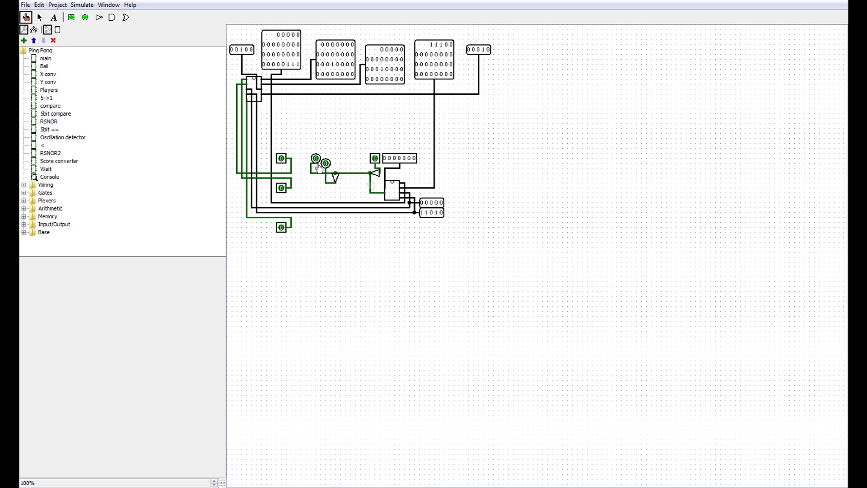
Step: Browse the main circuit's block menus and open the Players subcircuit view
{"action": "right_click", "coordinate": [252, 88]}
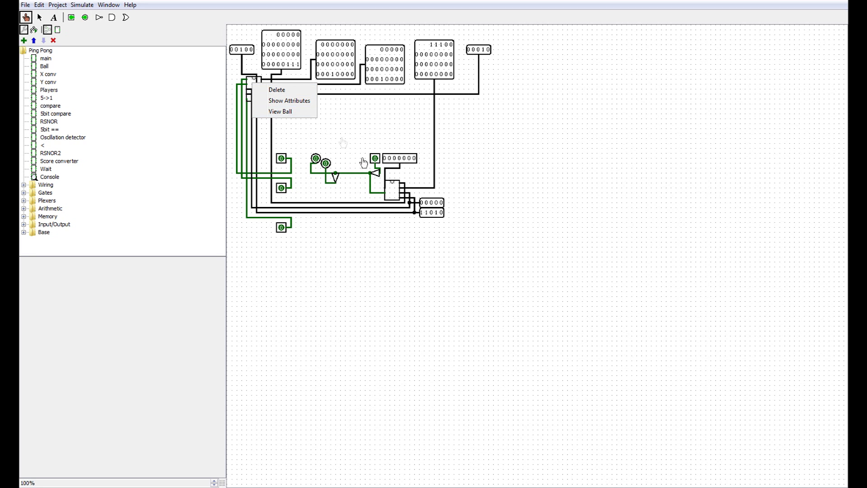
{"action": "left_click", "coordinate": [397, 195]}
{"action": "right_click", "coordinate": [392, 197]}
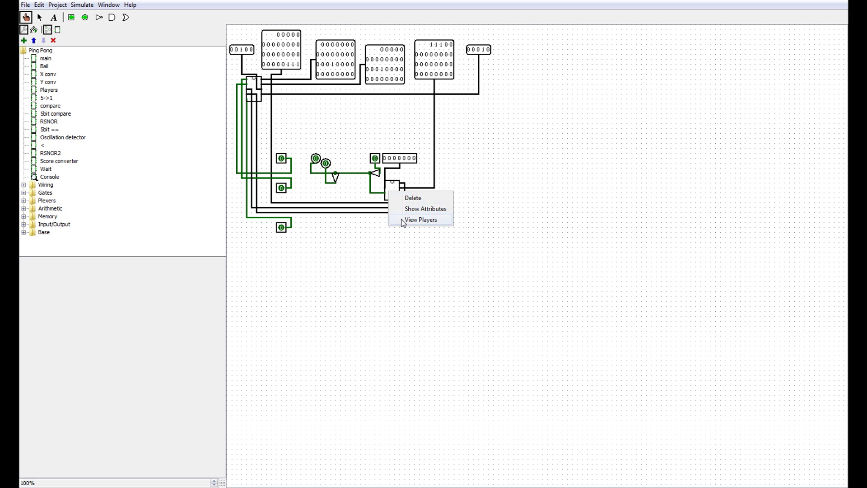
{"action": "left_click", "coordinate": [419, 220]}
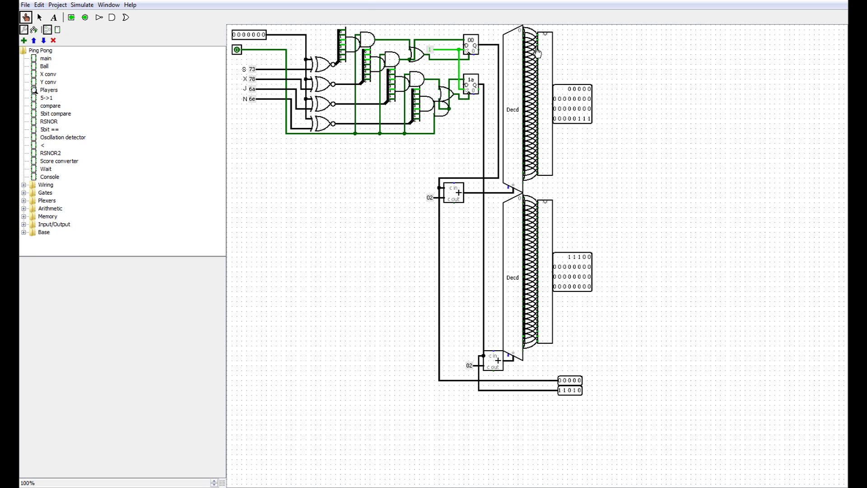
{"action": "right_click", "coordinate": [540, 54]}
{"action": "left_click", "coordinate": [563, 92]}
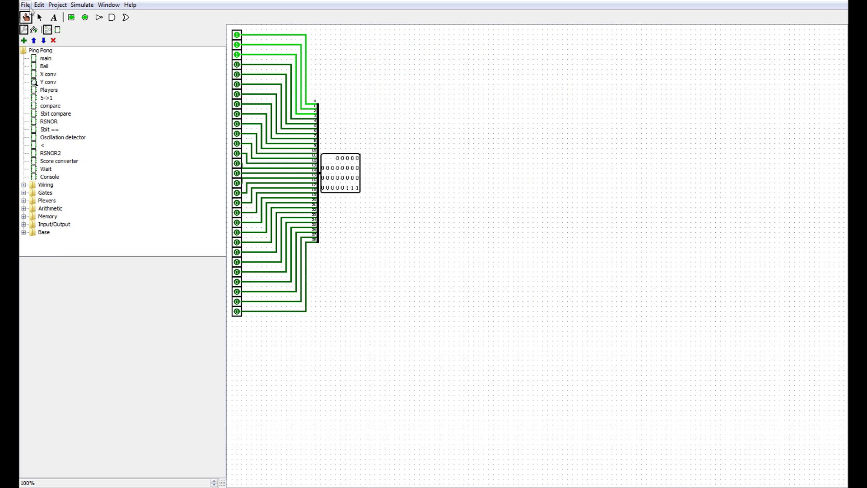
{"action": "right_click", "coordinate": [52, 90]}
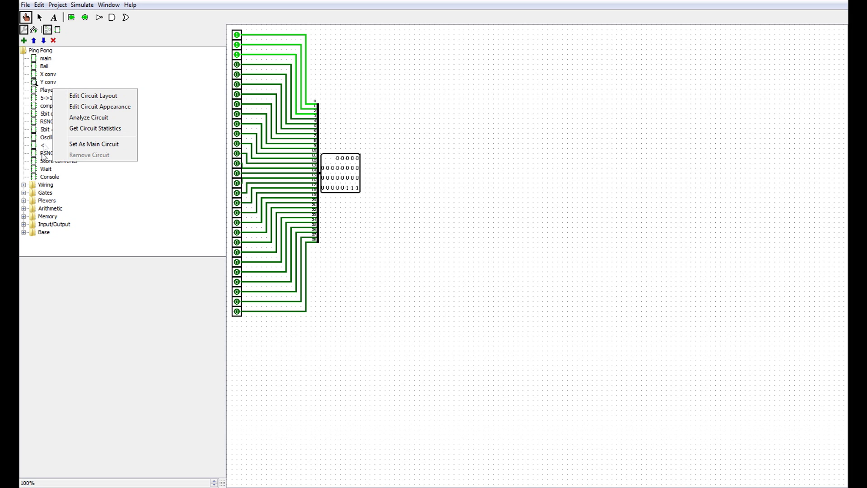
{"action": "right_click", "coordinate": [47, 177]}
{"action": "left_click", "coordinate": [82, 185]}
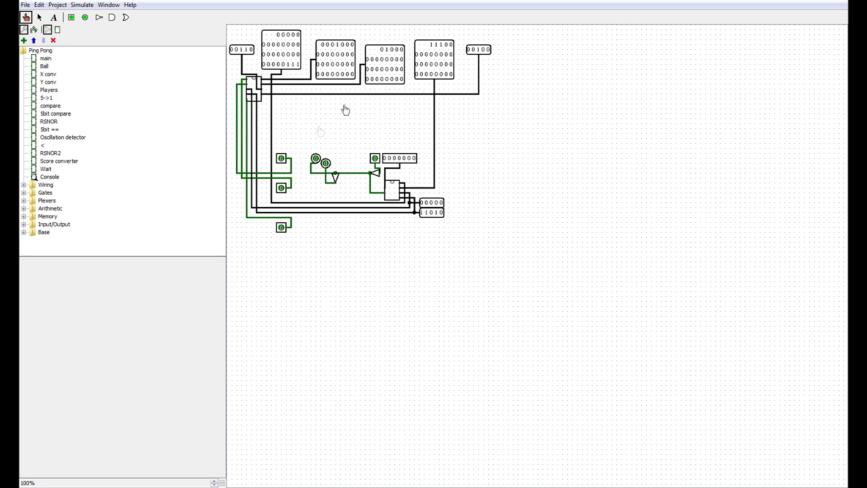
Step: Open the Ball subcircuit and look inside its X conv subcircuit
{"action": "right_click", "coordinate": [258, 85]}
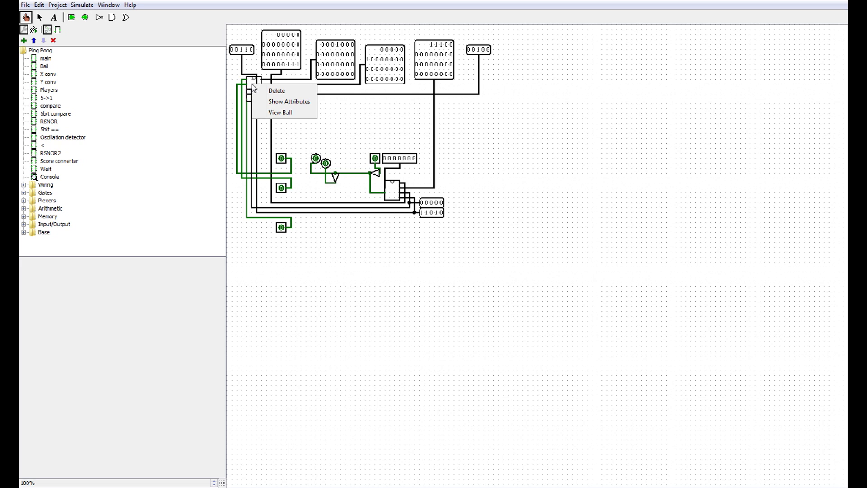
{"action": "left_click", "coordinate": [279, 112]}
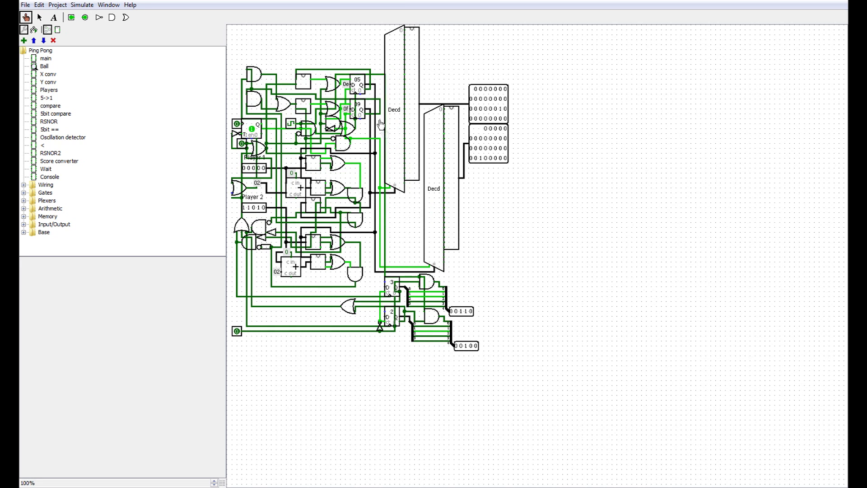
{"action": "right_click", "coordinate": [409, 101]}
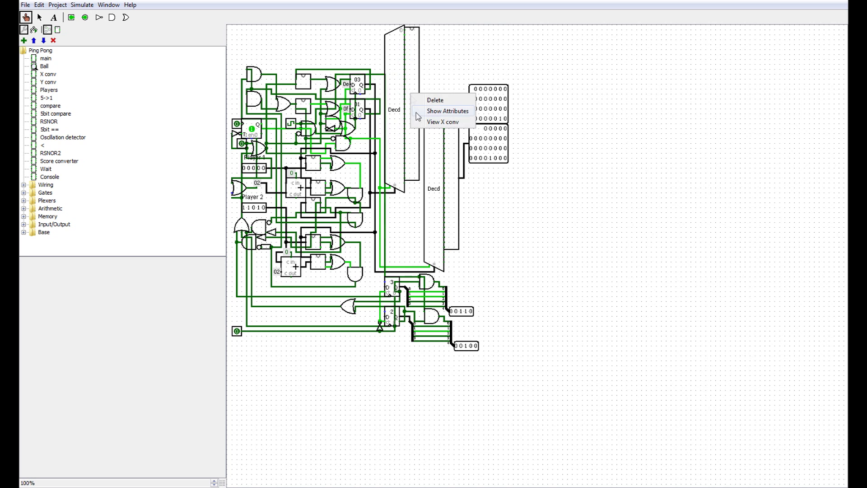
{"action": "left_click", "coordinate": [434, 127]}
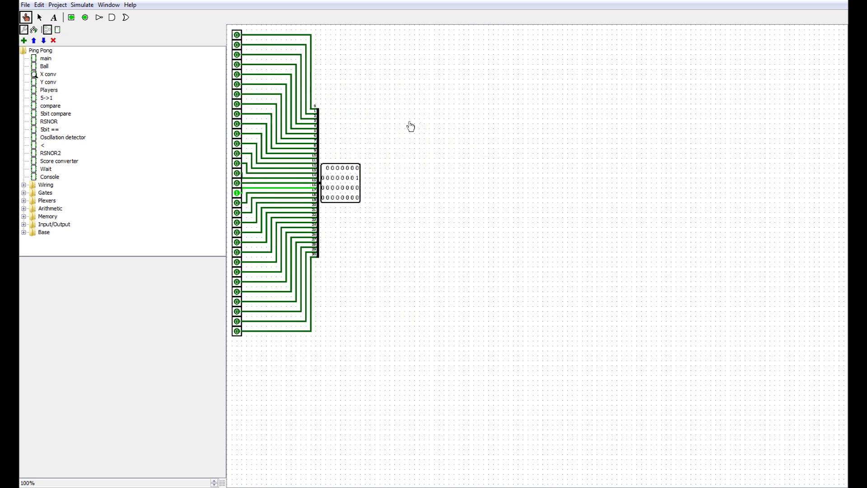
Step: Return to Ball and select its clock to show the one-tick high and low durations
{"action": "right_click", "coordinate": [51, 74]}
{"action": "left_click", "coordinate": [84, 73]}
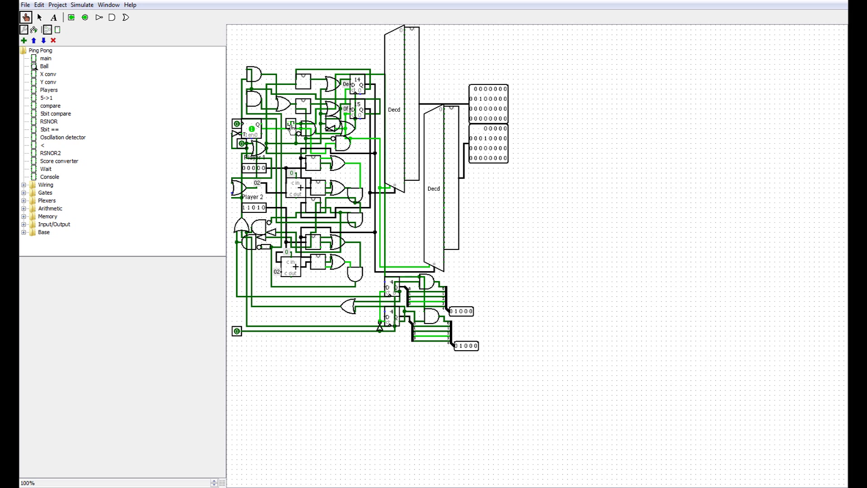
{"action": "left_click", "coordinate": [289, 129]}
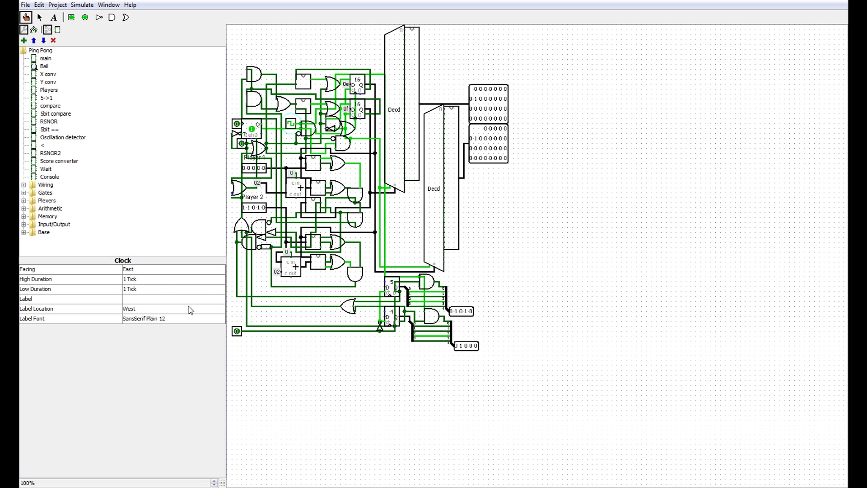
Step: Check the component menus in Ball and open the 5bit == subcircuit
{"action": "left_click", "coordinate": [159, 285]}
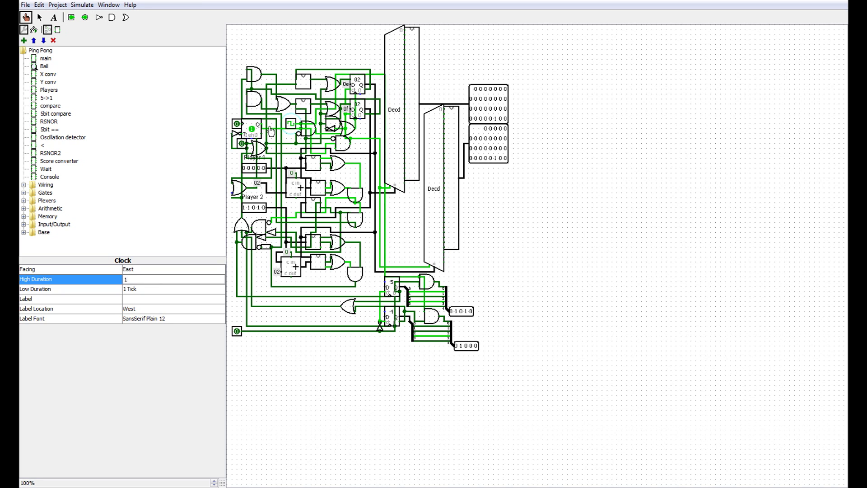
{"action": "right_click", "coordinate": [303, 106]}
{"action": "left_click", "coordinate": [281, 60]}
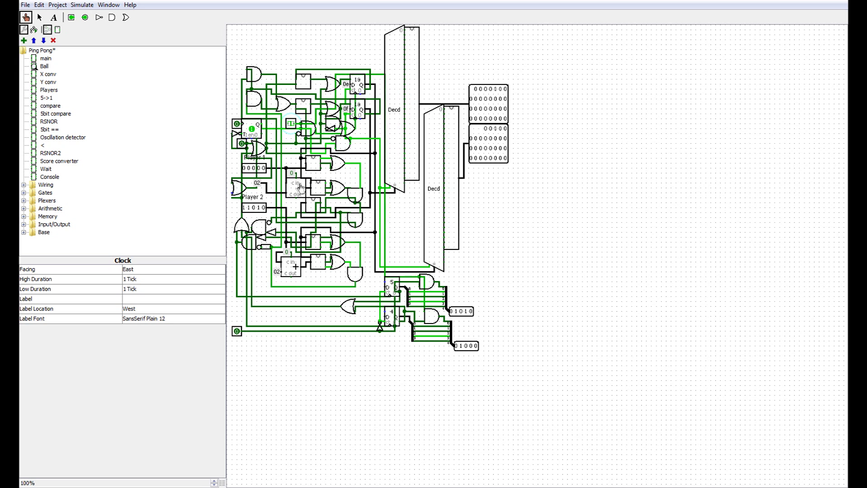
{"action": "right_click", "coordinate": [317, 188]}
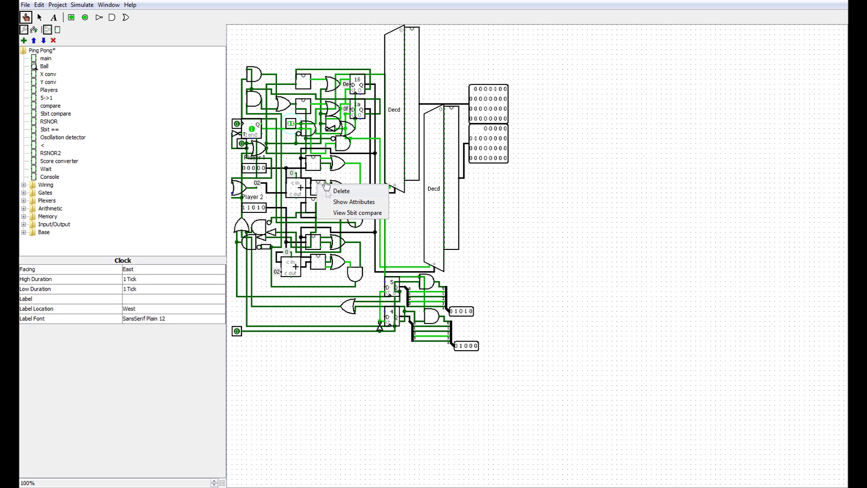
{"action": "left_click", "coordinate": [324, 178]}
{"action": "right_click", "coordinate": [316, 163]}
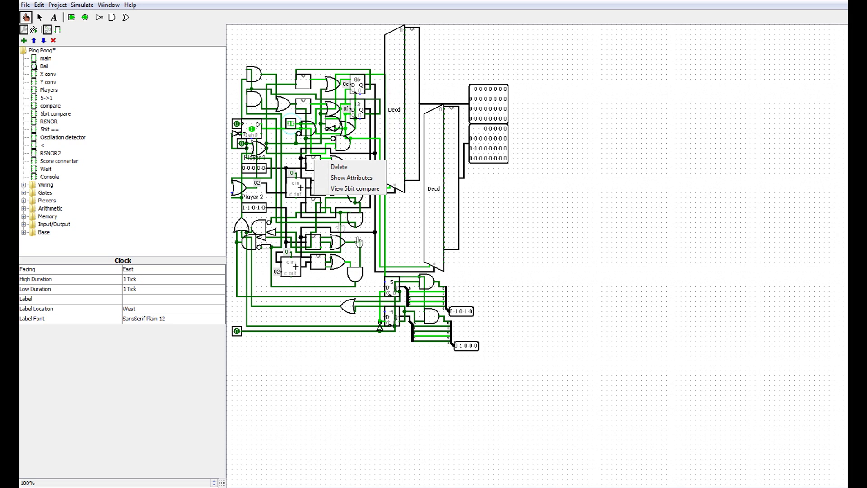
{"action": "left_click", "coordinate": [313, 205]}
{"action": "right_click", "coordinate": [313, 205]}
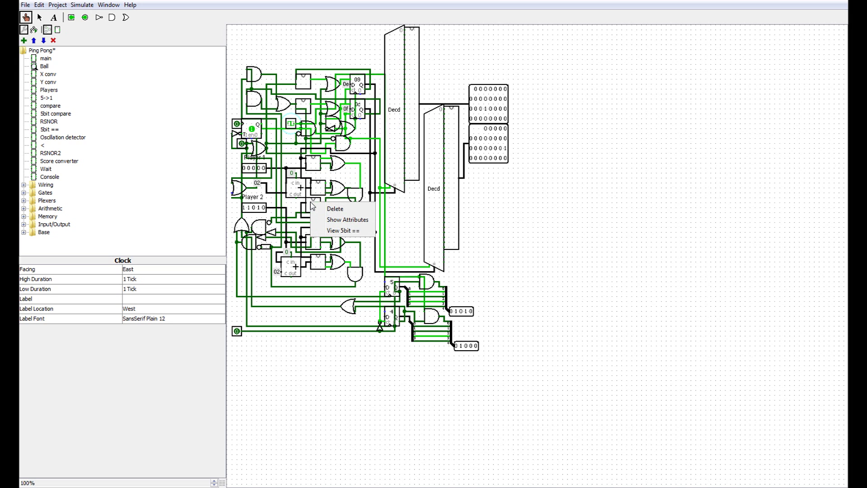
{"action": "left_click", "coordinate": [338, 234]}
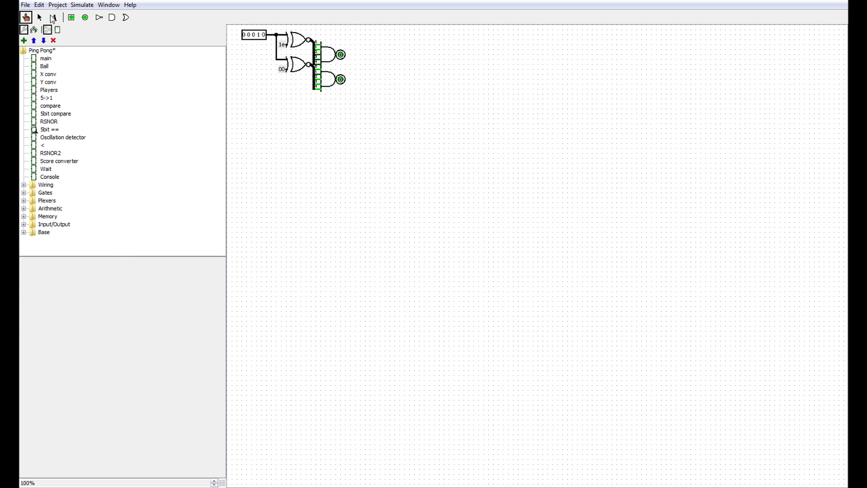
{"action": "right_click", "coordinate": [45, 66]}
Step: Open Ball, then drill into 5bit compare and its 5->1 subcircuit
{"action": "left_click", "coordinate": [81, 71]}
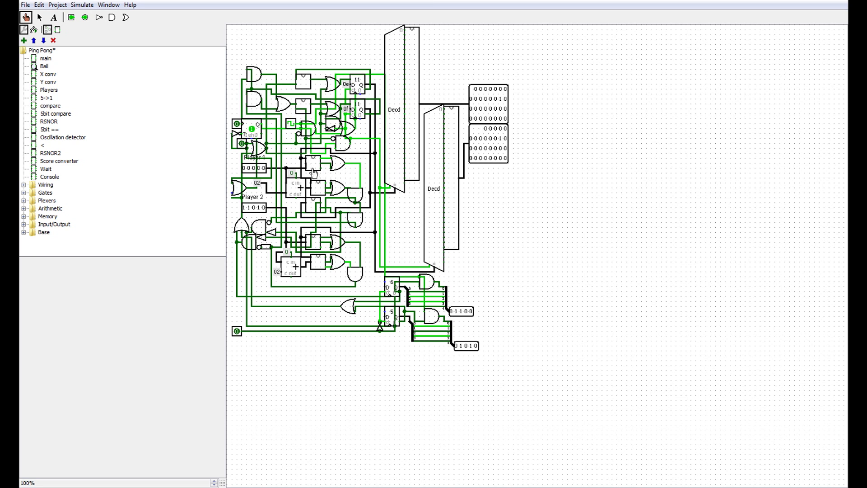
{"action": "right_click", "coordinate": [314, 170]}
{"action": "left_click", "coordinate": [351, 195]}
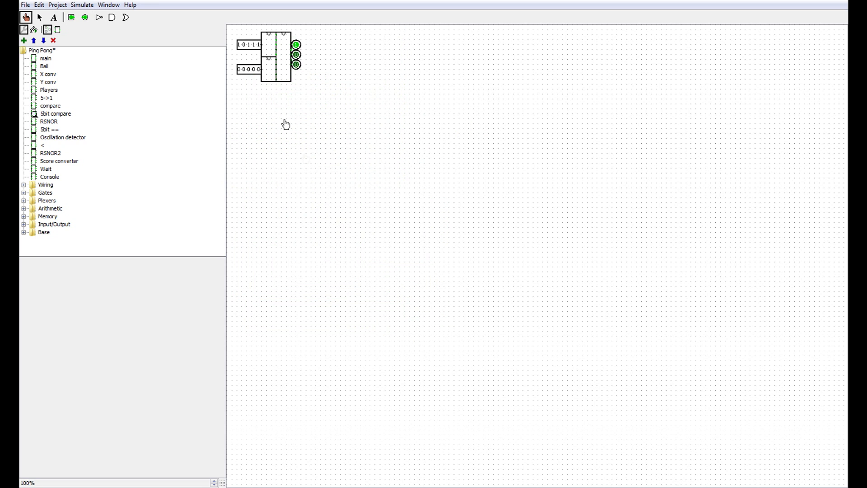
{"action": "right_click", "coordinate": [266, 46]}
{"action": "left_click", "coordinate": [289, 68]}
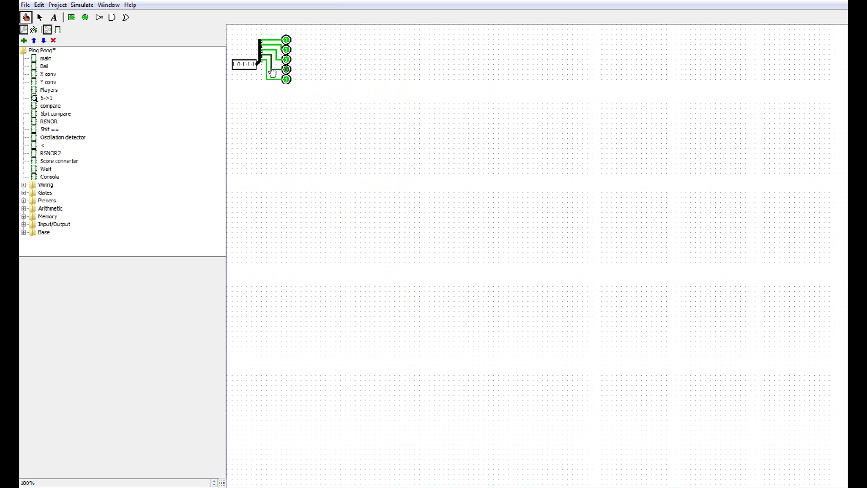
Step: Return to 5bit compare and open the compare subcircuit's gate layout
{"action": "right_click", "coordinate": [55, 113]}
{"action": "left_click", "coordinate": [92, 127]}
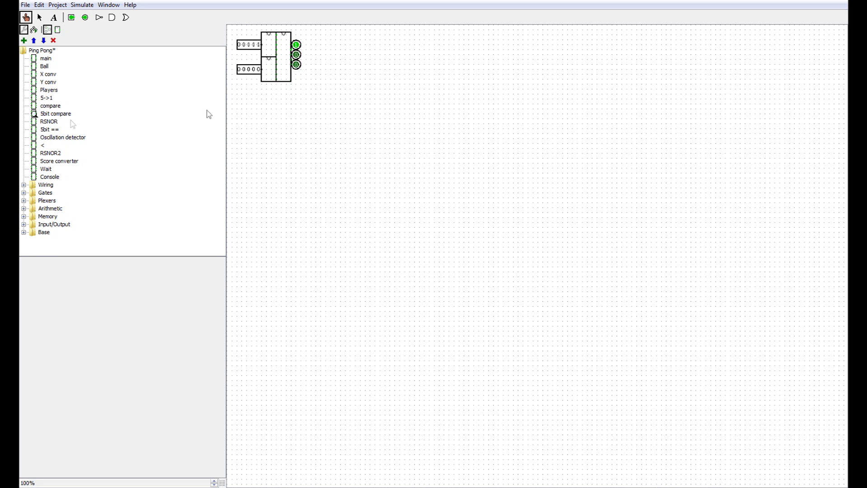
{"action": "right_click", "coordinate": [281, 61]}
{"action": "left_click", "coordinate": [316, 90]}
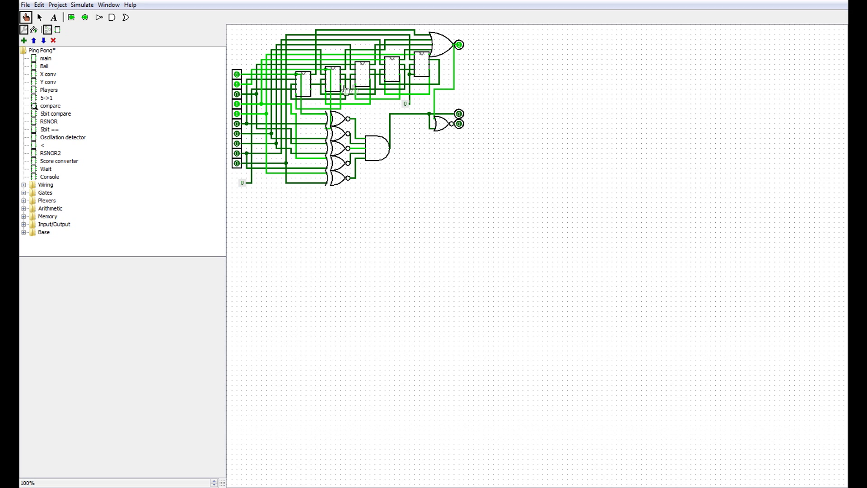
Step: Open the gate-level layout of the < comparator from inside compare
{"action": "right_click", "coordinate": [309, 86]}
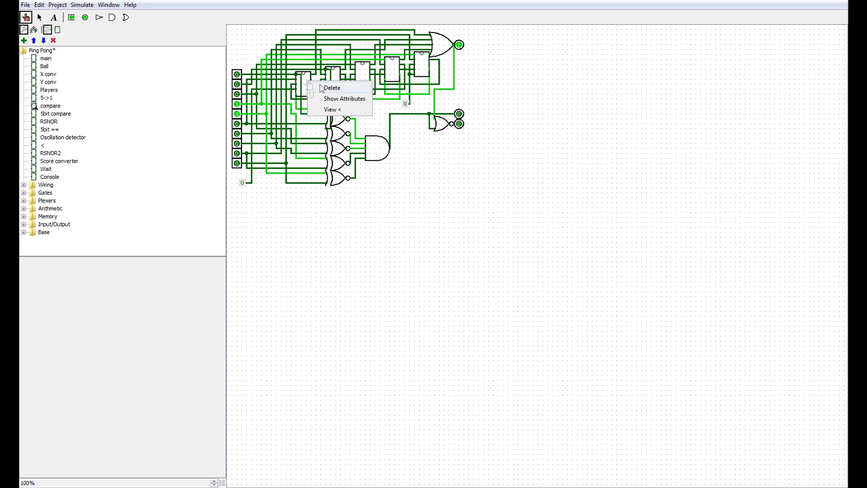
{"action": "key", "text": "Escape"}
{"action": "right_click", "coordinate": [323, 103]}
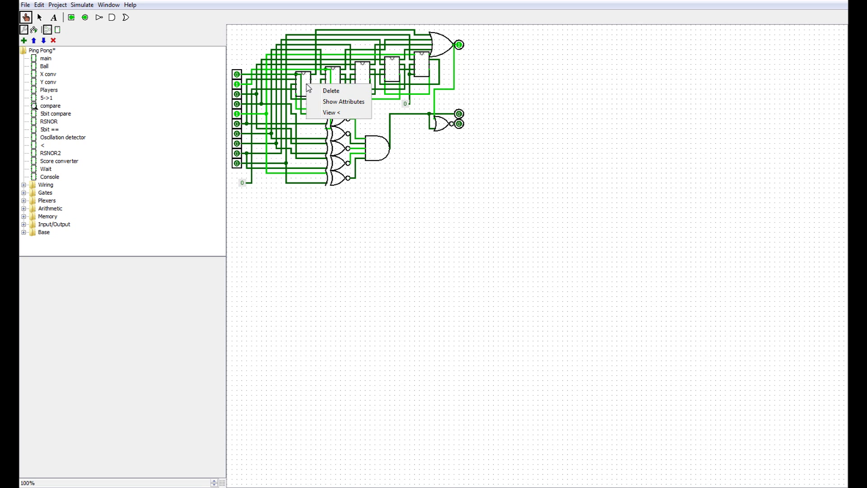
{"action": "left_click", "coordinate": [329, 115]}
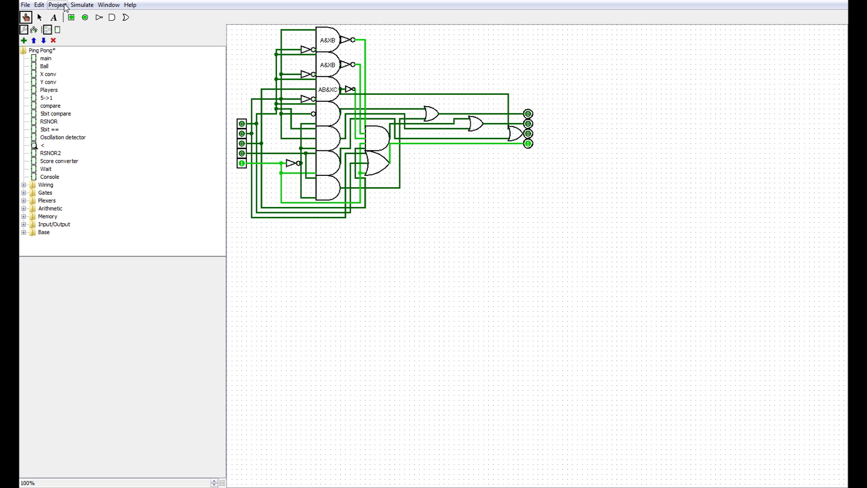
{"action": "left_click", "coordinate": [57, 5]}
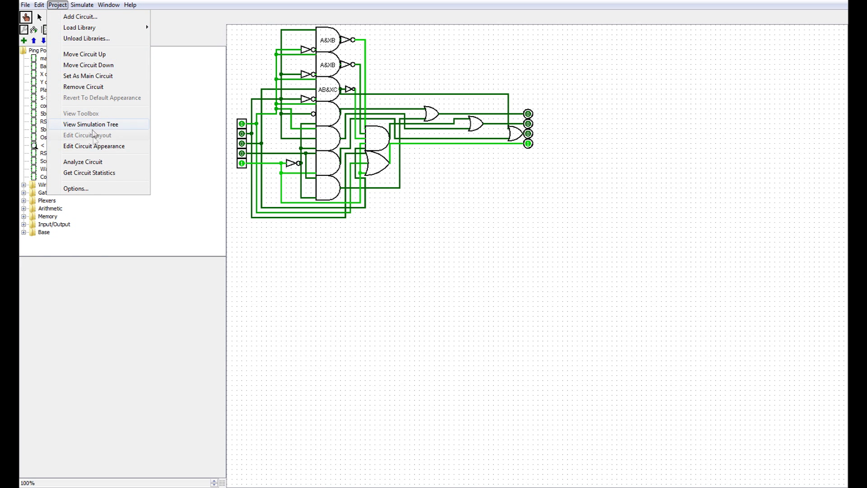
Step: Show the simulation tree of nested < instances and analyze the < circuit
{"action": "left_click", "coordinate": [92, 125]}
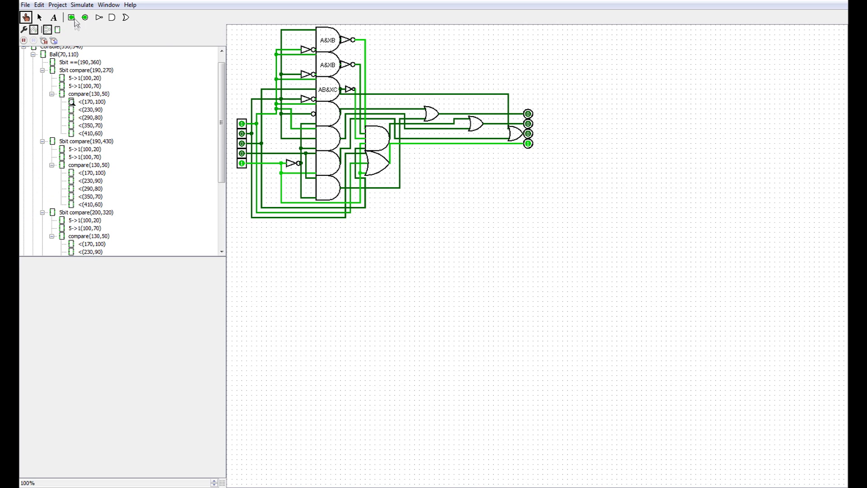
{"action": "left_click", "coordinate": [82, 5]}
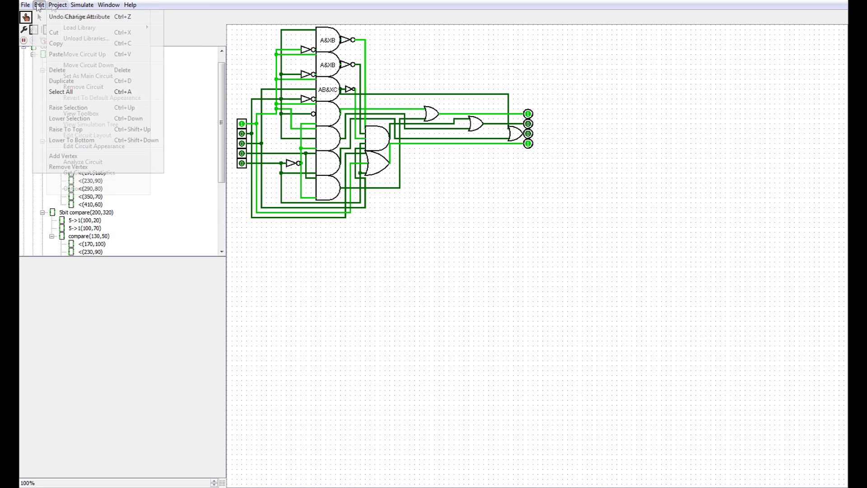
{"action": "mouse_move", "coordinate": [57, 4]}
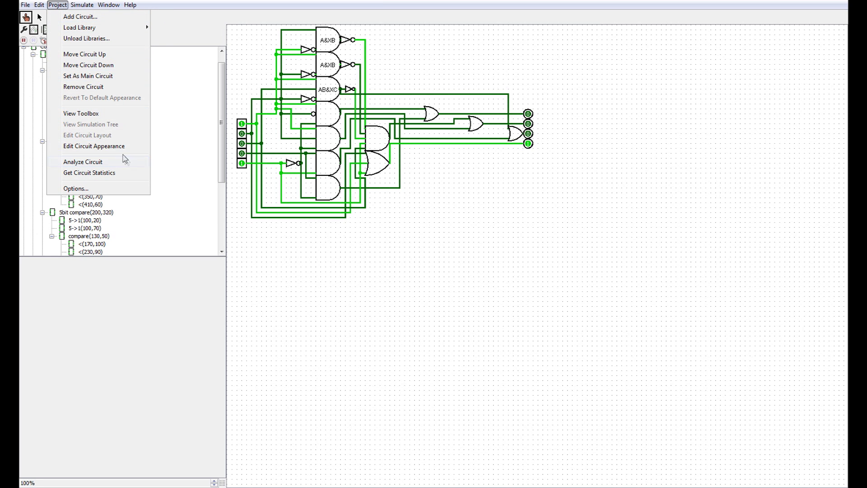
{"action": "left_click", "coordinate": [83, 162]}
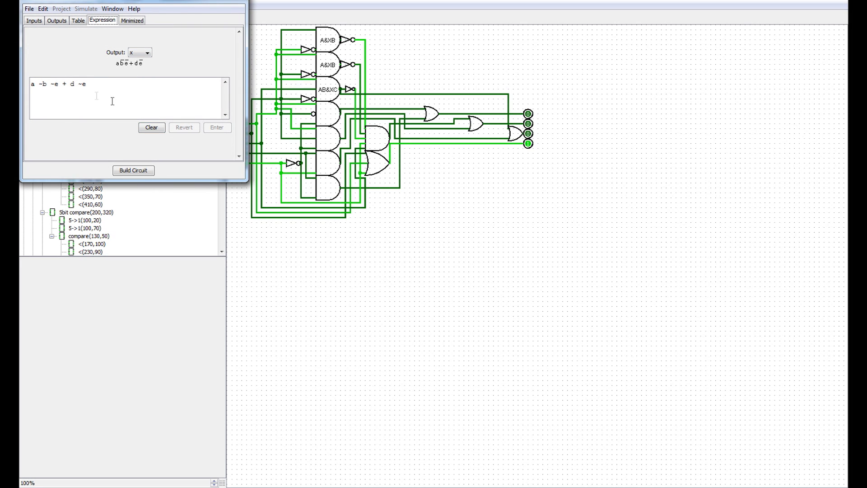
Step: Review the < circuit's expressions for outputs x, y and z, ending back on x
{"action": "left_click", "coordinate": [139, 54]}
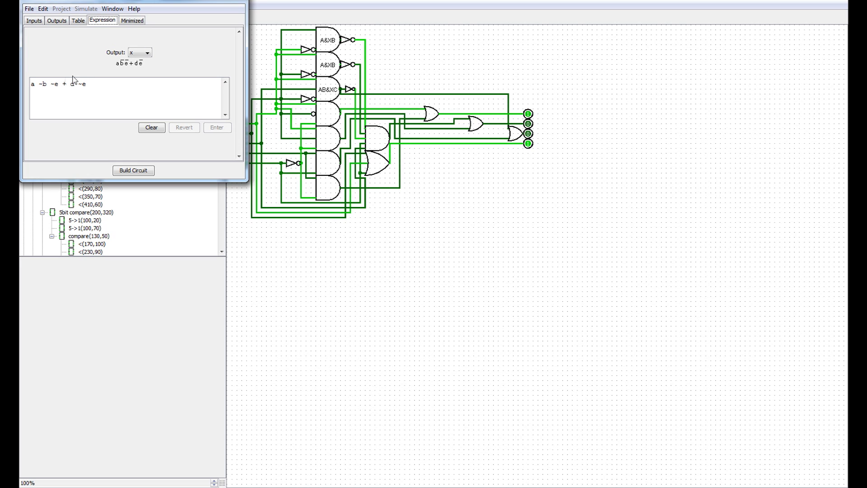
{"action": "left_click", "coordinate": [149, 53]}
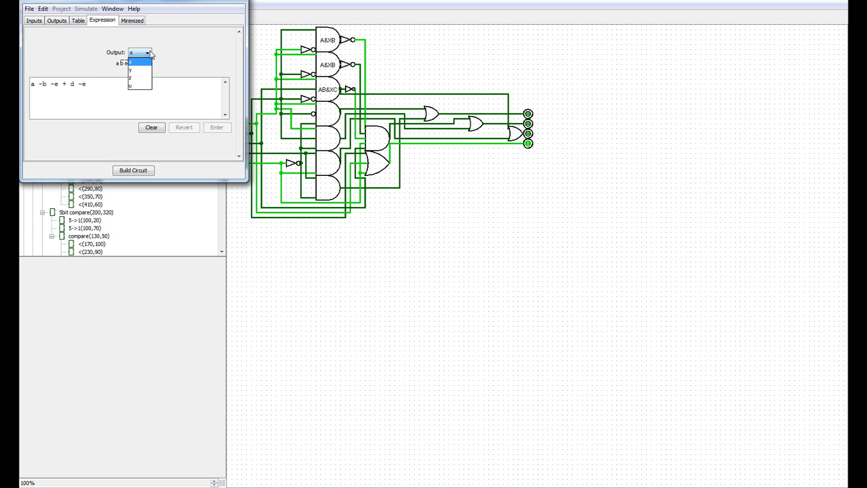
{"action": "left_click", "coordinate": [140, 69]}
{"action": "left_click", "coordinate": [147, 53]}
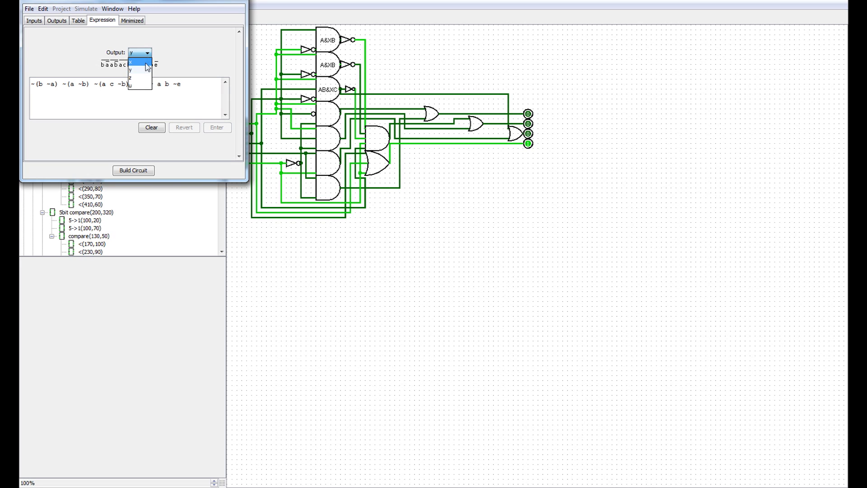
{"action": "left_click", "coordinate": [140, 77]}
{"action": "left_click", "coordinate": [148, 53]}
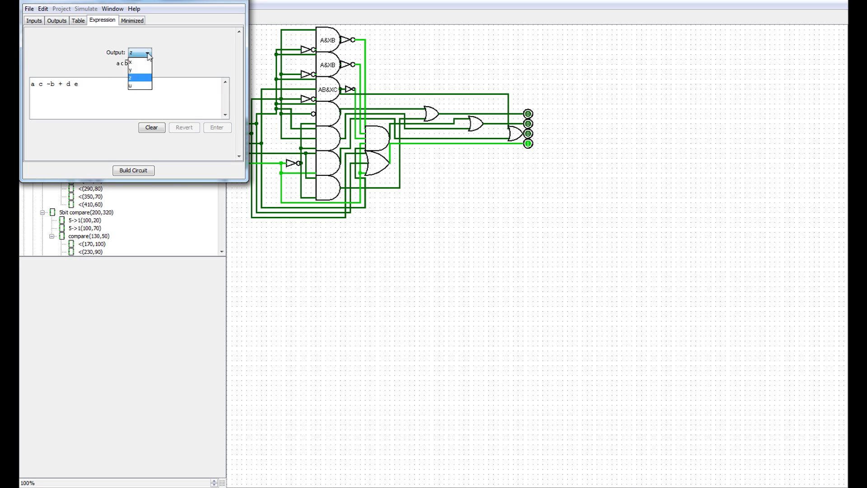
{"action": "left_click", "coordinate": [140, 84]}
{"action": "left_click", "coordinate": [147, 54]}
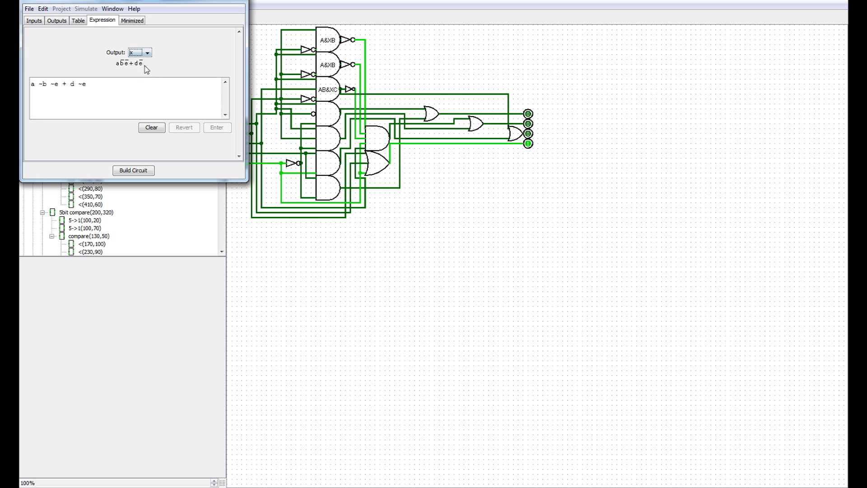
Step: Build the analyzed expressions into a new circuit named '< #2'
{"action": "left_click", "coordinate": [145, 171]}
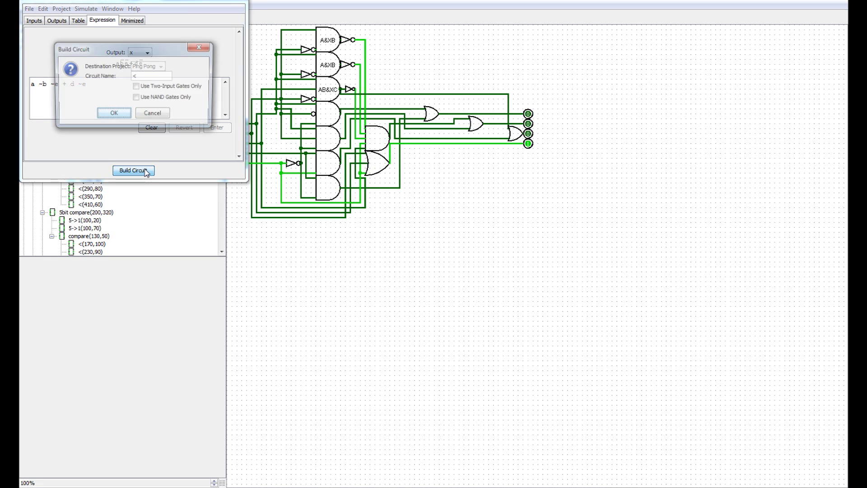
{"action": "left_click", "coordinate": [151, 76]}
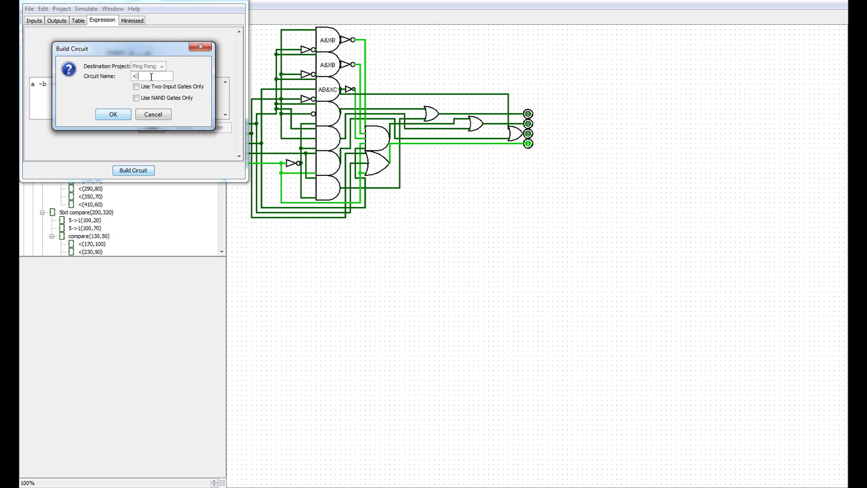
{"action": "type", "text": "#2"}
{"action": "left_click", "coordinate": [113, 115]}
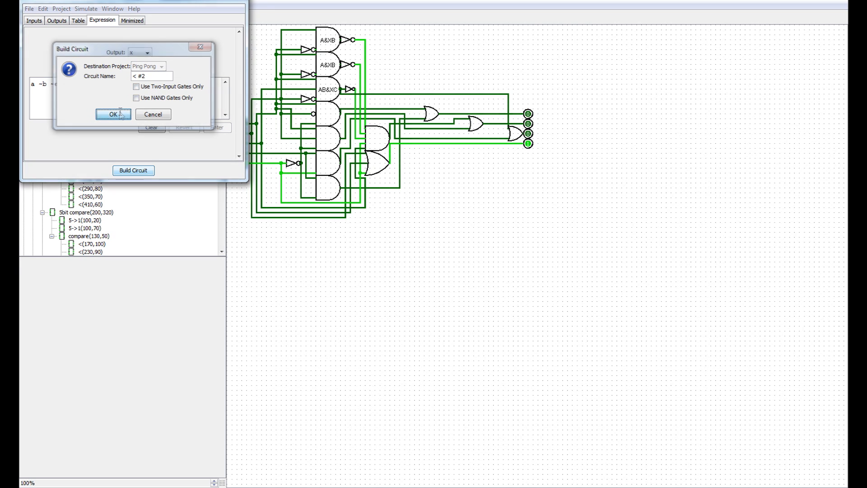